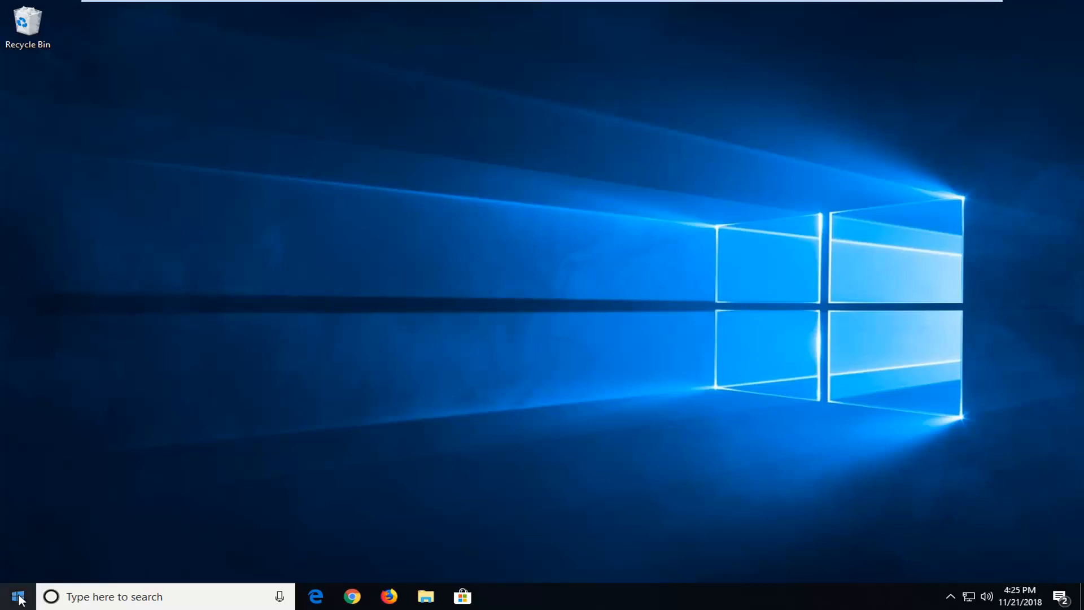
Search Windows for "services" and open the Services desktop app.
{"action": "left_click", "coordinate": [19, 598]}
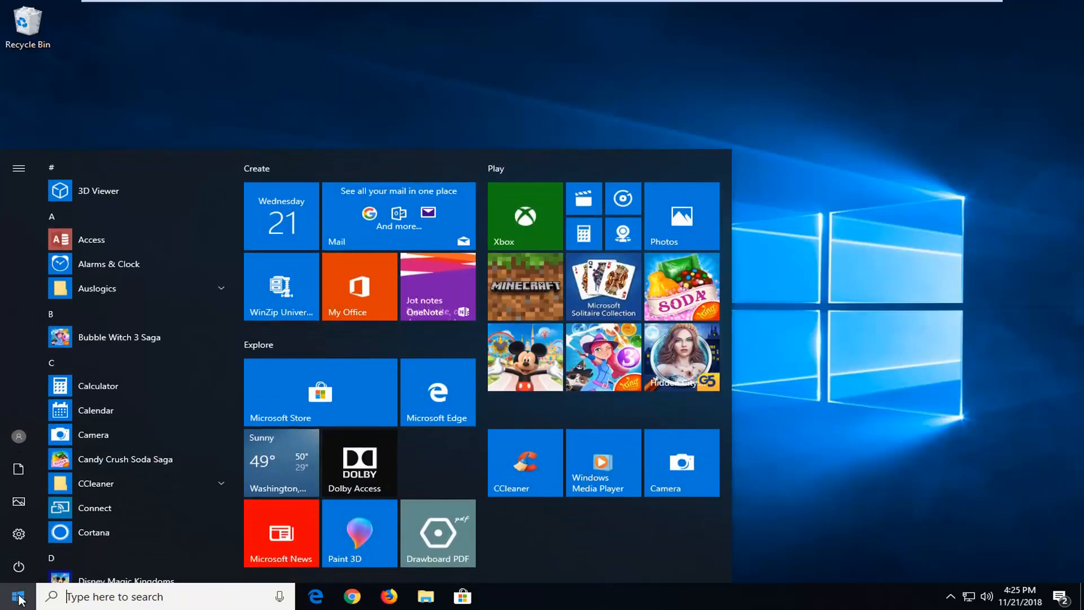
{"action": "type", "text": "s"}
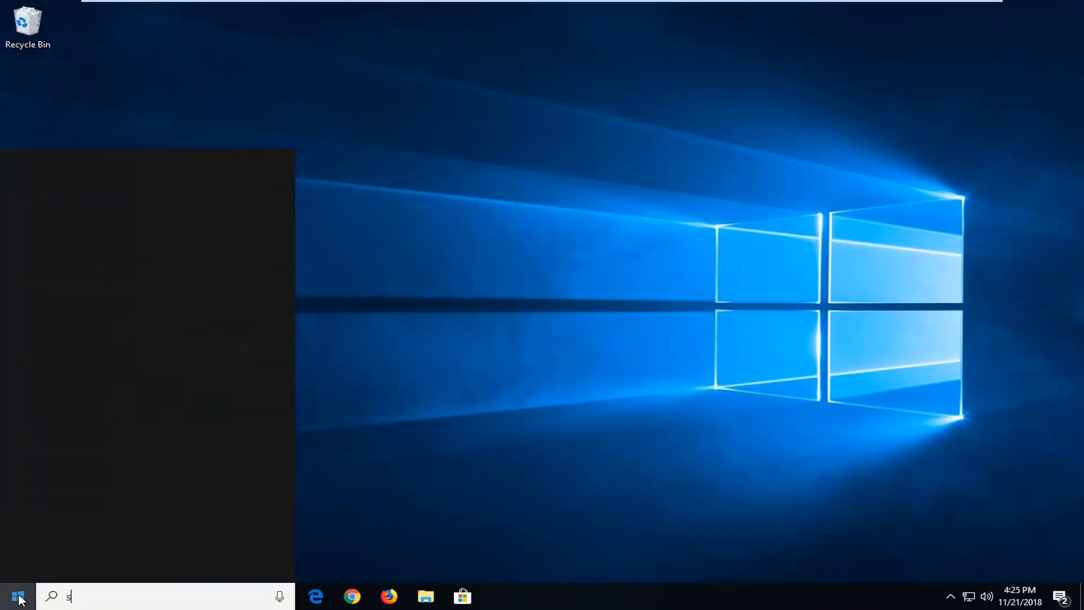
{"action": "type", "text": "ervices"}
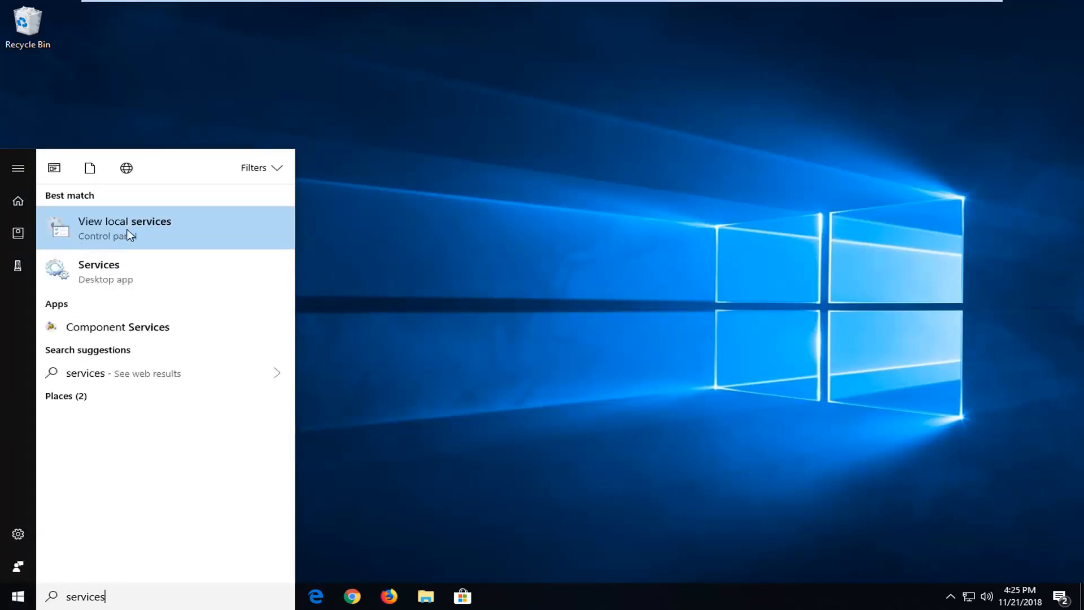
{"action": "left_click", "coordinate": [102, 275]}
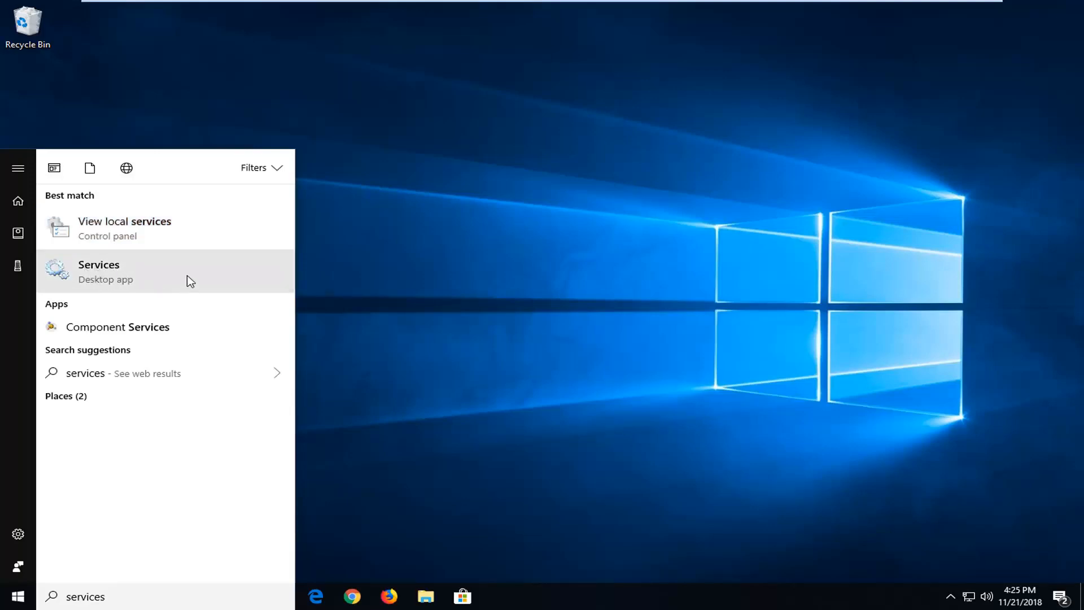
{"action": "left_click", "coordinate": [100, 282]}
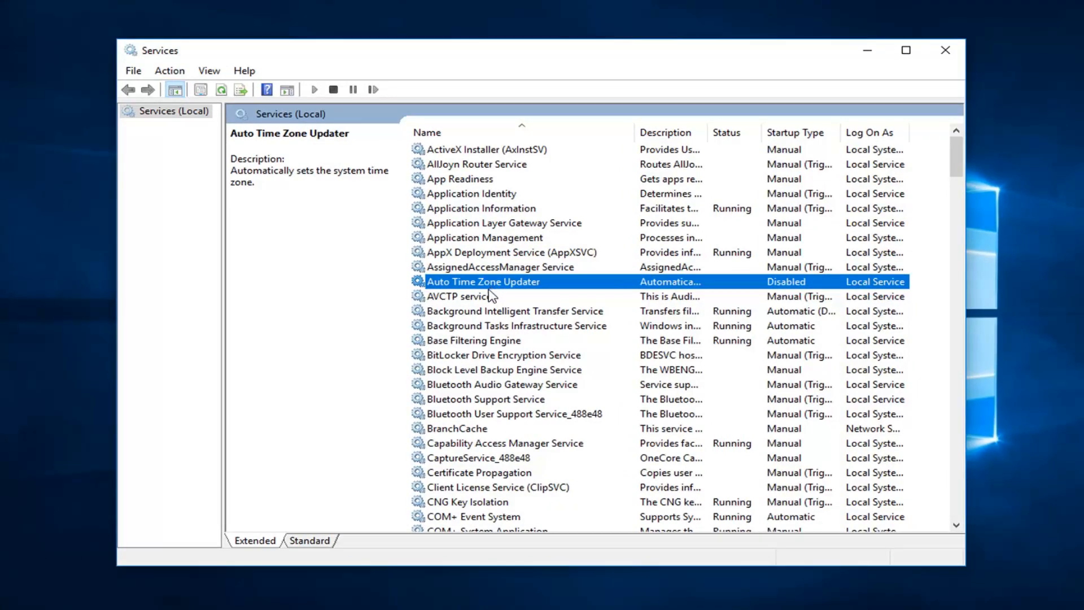
Check the startup type and service status of DCOM Server Process Launcher in its properties, and close them.
{"action": "scroll", "coordinate": [491, 295], "scroll_direction": "down", "scroll_amount": 9}
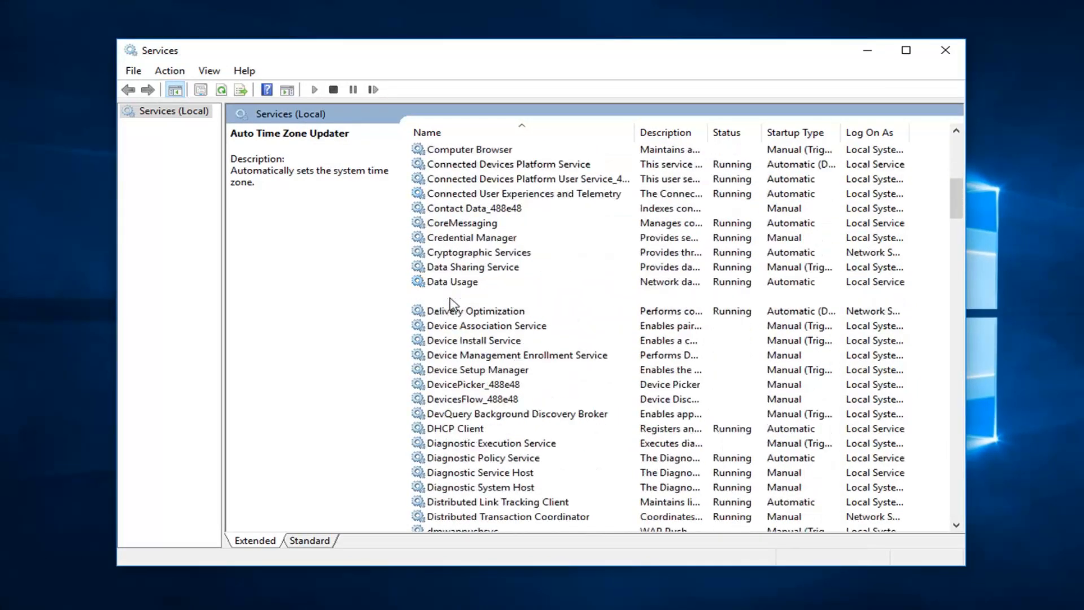
{"action": "left_click", "coordinate": [477, 296]}
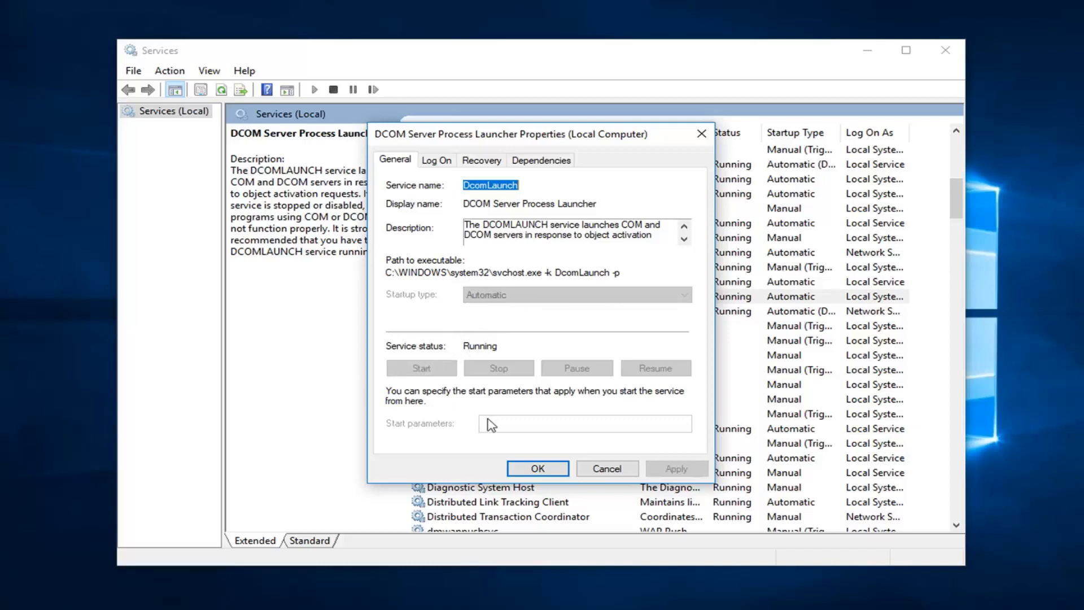
{"action": "left_click", "coordinate": [525, 473]}
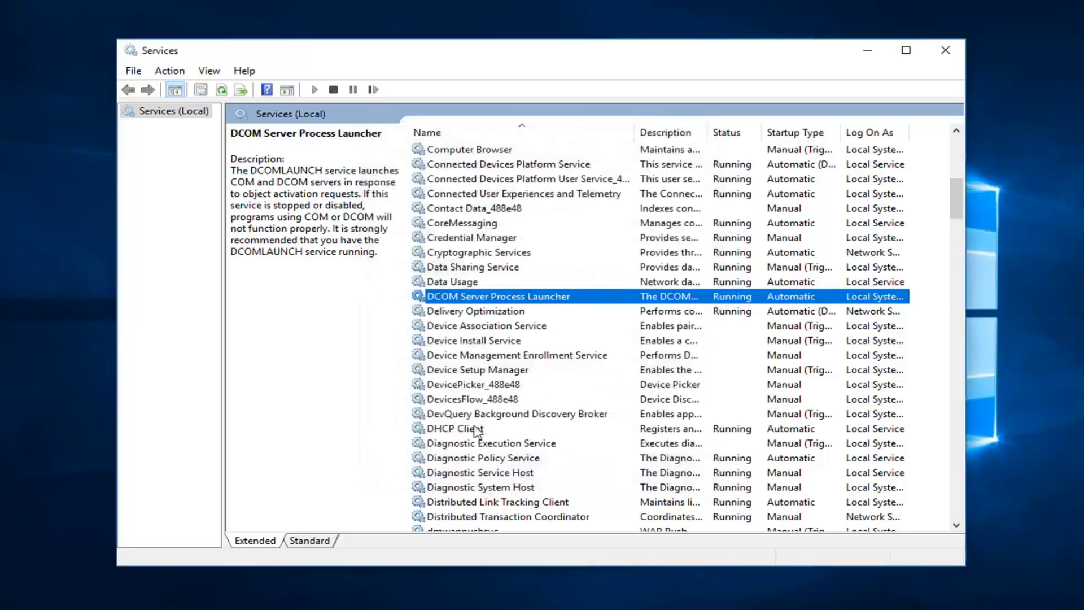
Check the startup type and service status of Remote Procedure Call (RPC) in its properties, and close them.
{"action": "scroll", "coordinate": [474, 428], "scroll_direction": "down", "scroll_amount": 4}
{"action": "scroll", "coordinate": [469, 429], "scroll_direction": "down", "scroll_amount": 20}
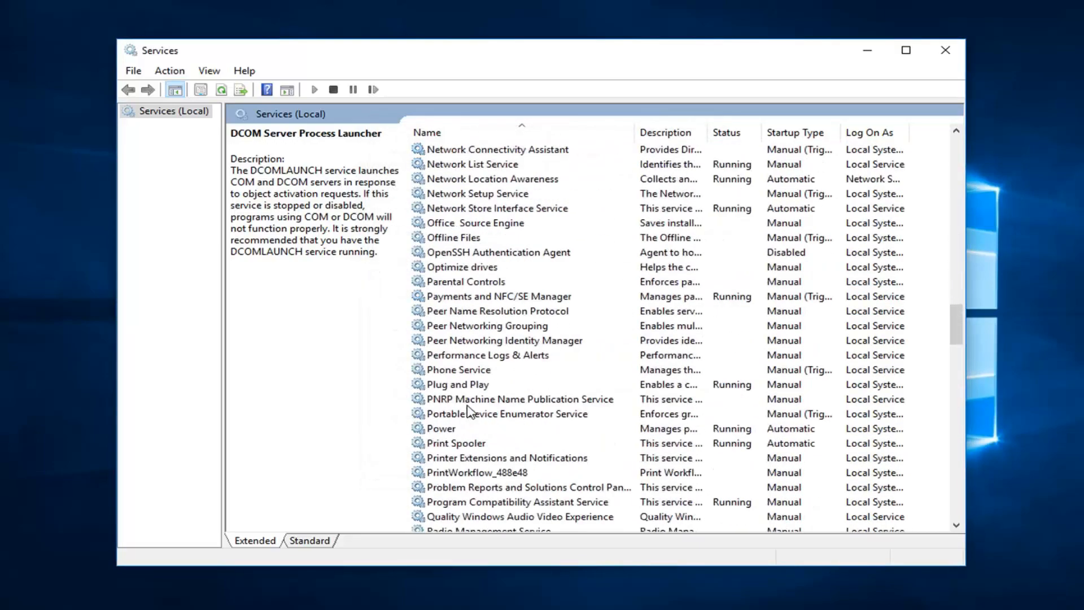
{"action": "left_click", "coordinate": [472, 355]}
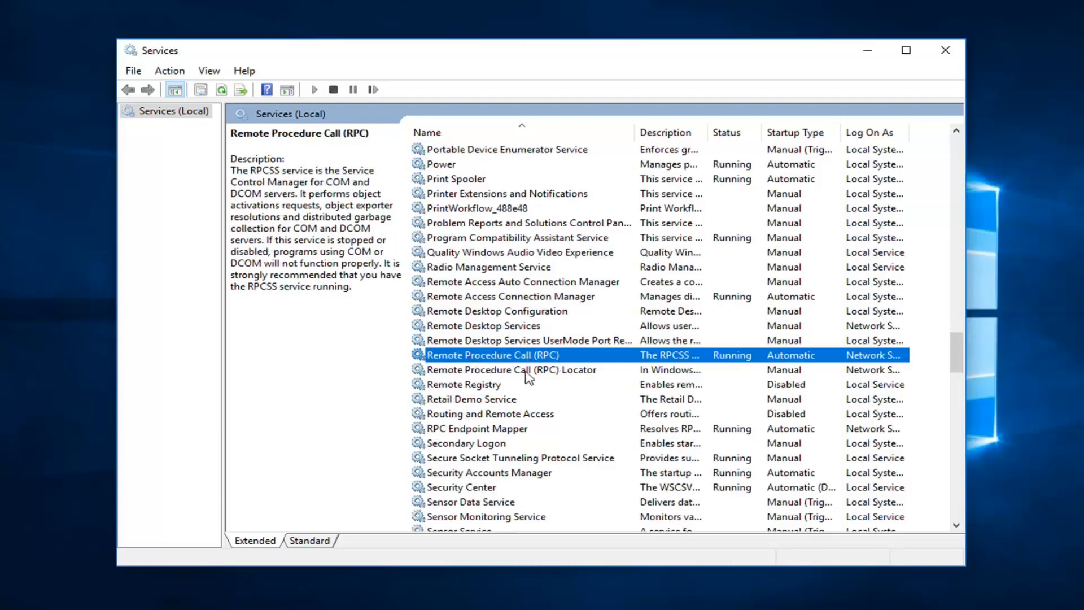
{"action": "left_click", "coordinate": [526, 372]}
{"action": "left_click", "coordinate": [486, 356]}
{"action": "double_click", "coordinate": [471, 359]}
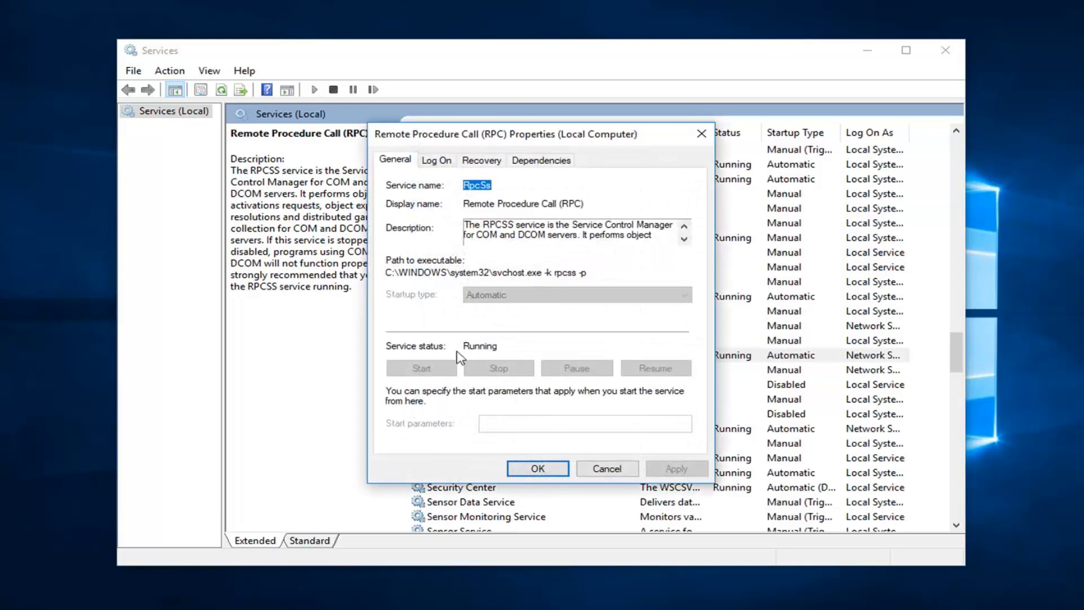
{"action": "left_click", "coordinate": [554, 473]}
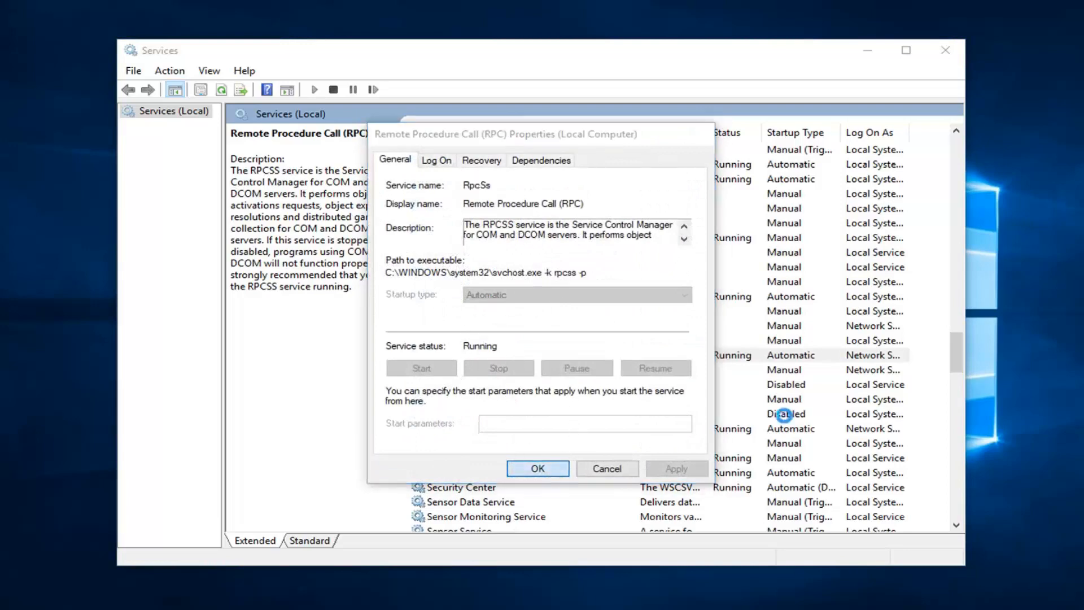
Set the Remote Procedure Call (RPC) Locator service to Automatic startup and start it, applying the change and closing Services.
{"action": "double_click", "coordinate": [479, 370]}
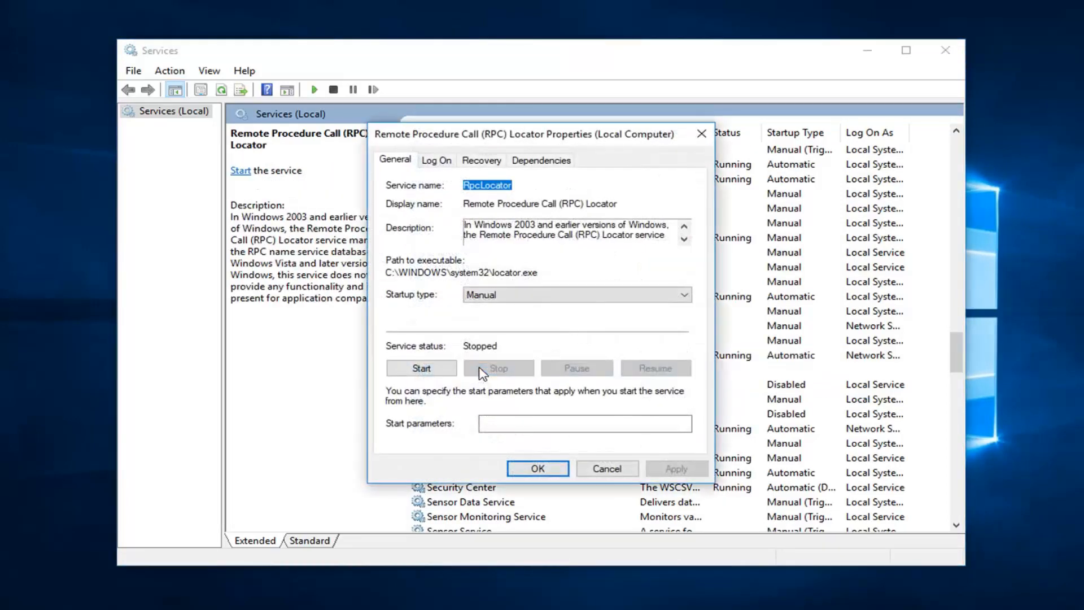
{"action": "left_click", "coordinate": [515, 296]}
{"action": "left_click", "coordinate": [497, 318]}
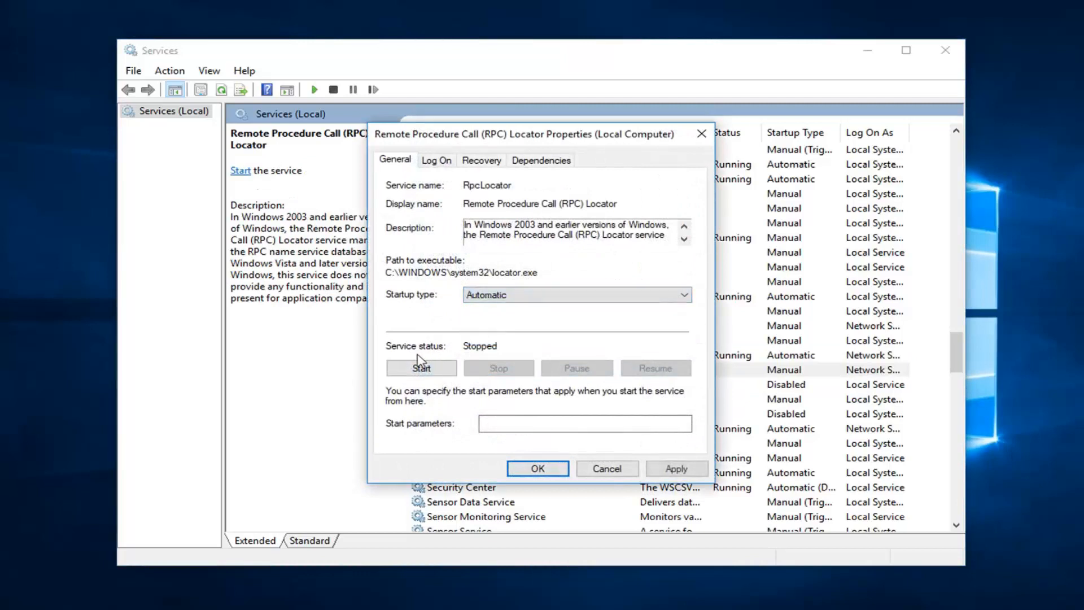
{"action": "left_click", "coordinate": [445, 370]}
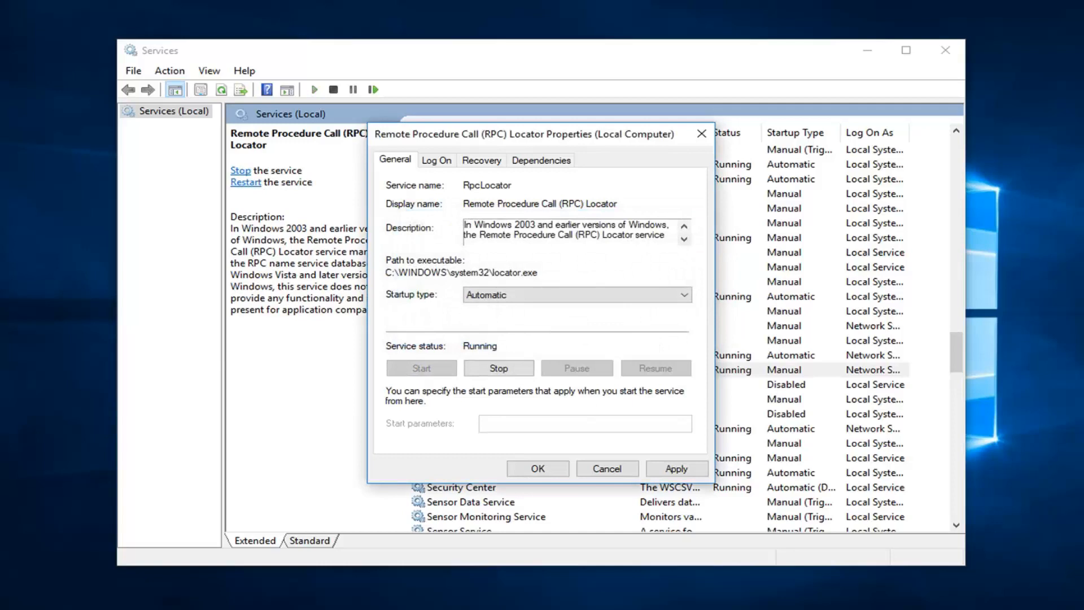
{"action": "left_click", "coordinate": [676, 468]}
{"action": "left_click", "coordinate": [537, 469]}
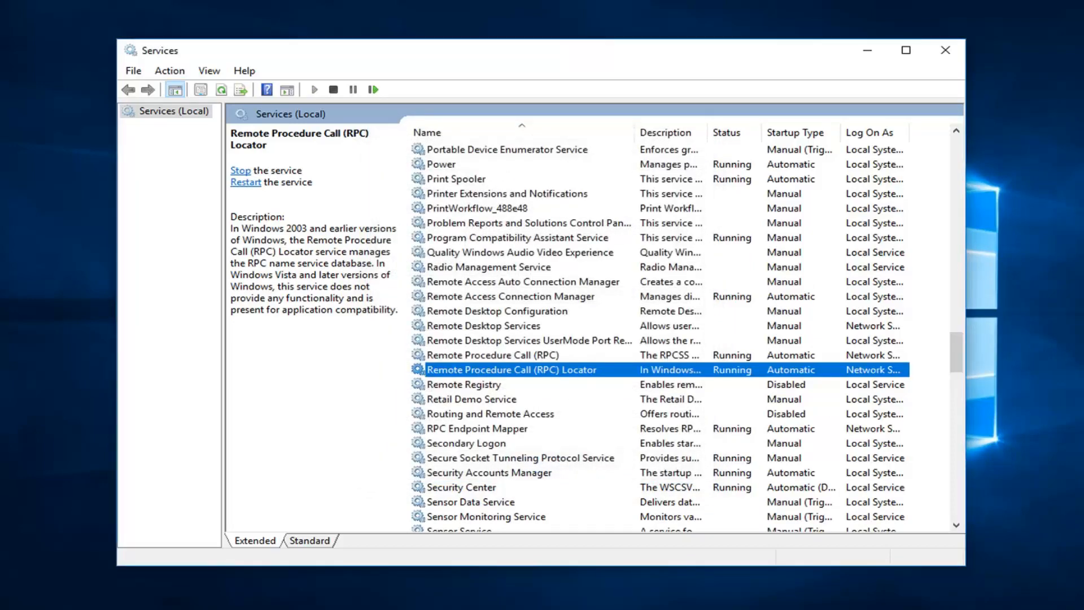
{"action": "left_click", "coordinate": [945, 50]}
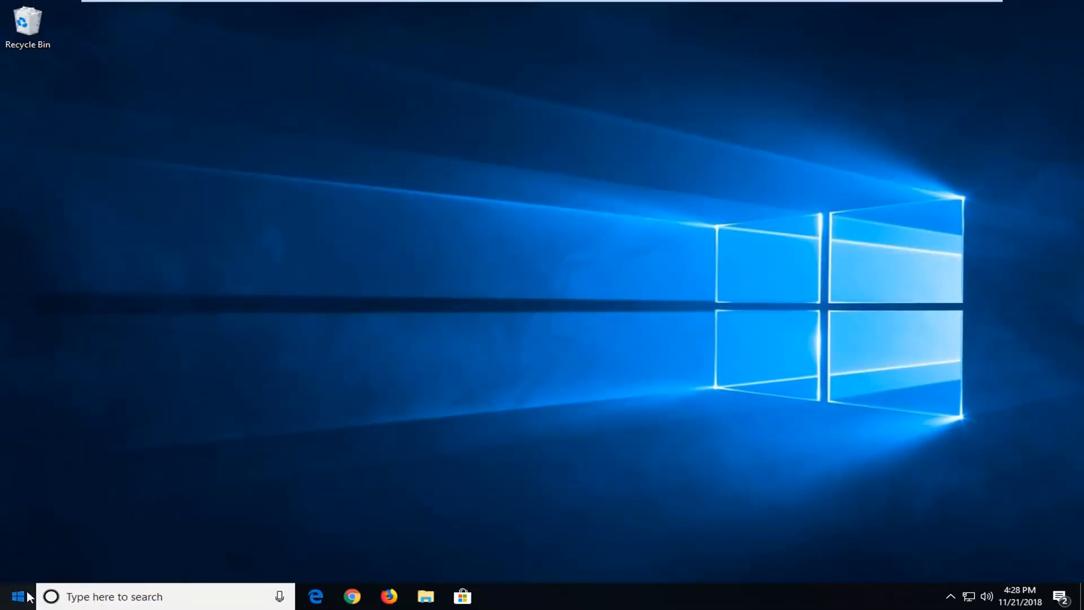
Open Control Panel and switch its view to Category.
{"action": "left_click", "coordinate": [19, 596]}
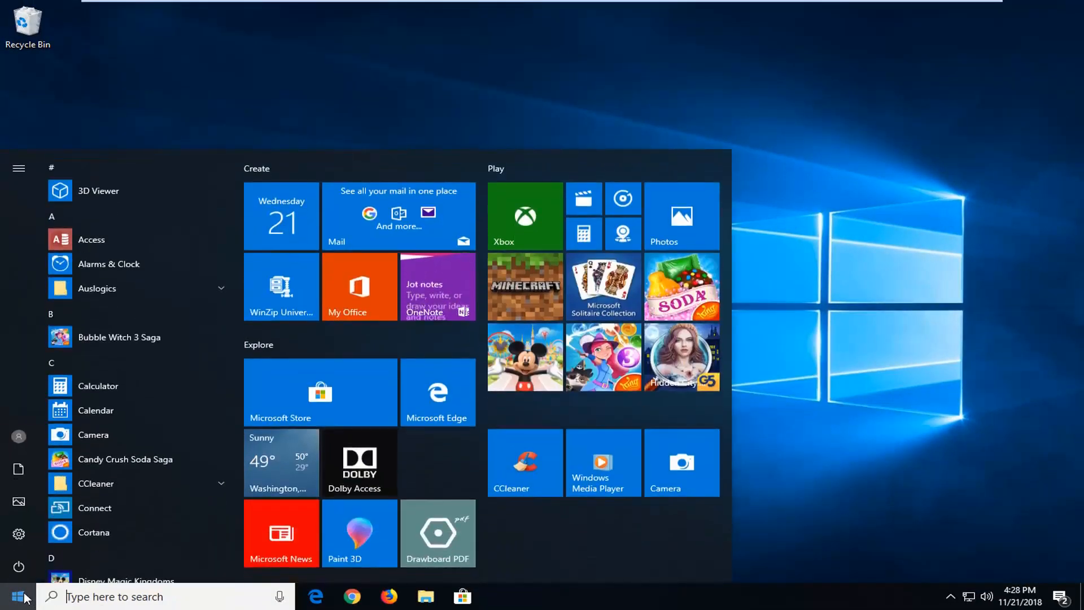
{"action": "type", "text": "control panel"}
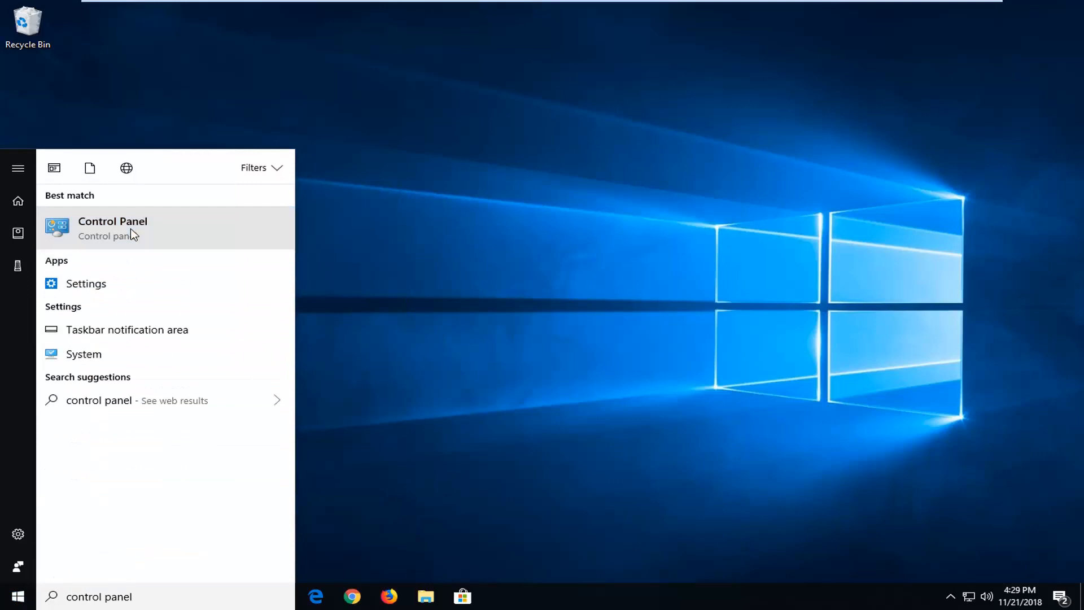
{"action": "left_click", "coordinate": [133, 234]}
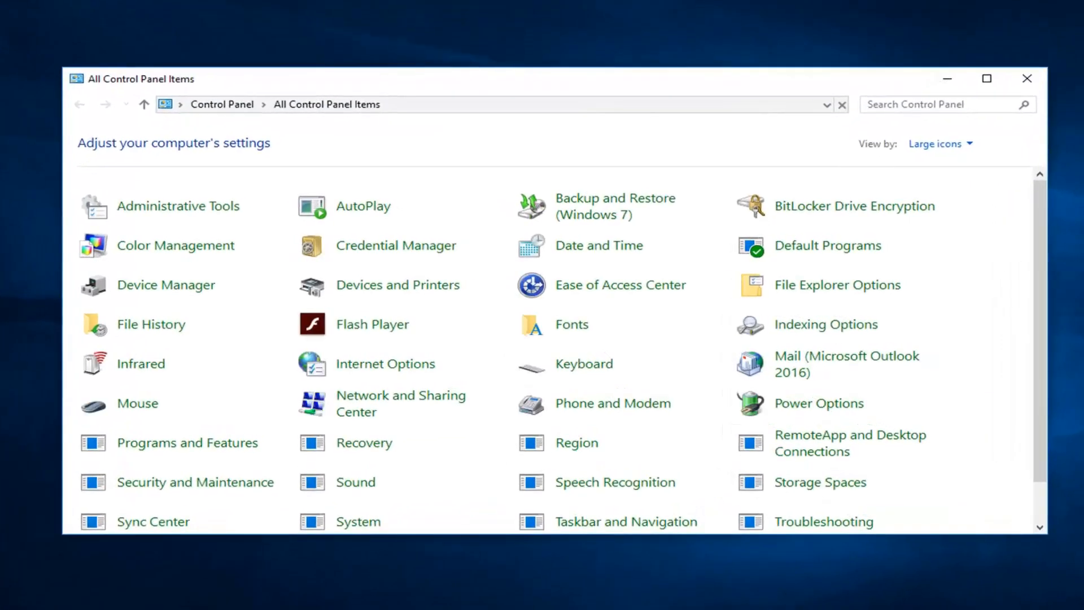
{"action": "left_click", "coordinate": [940, 144]}
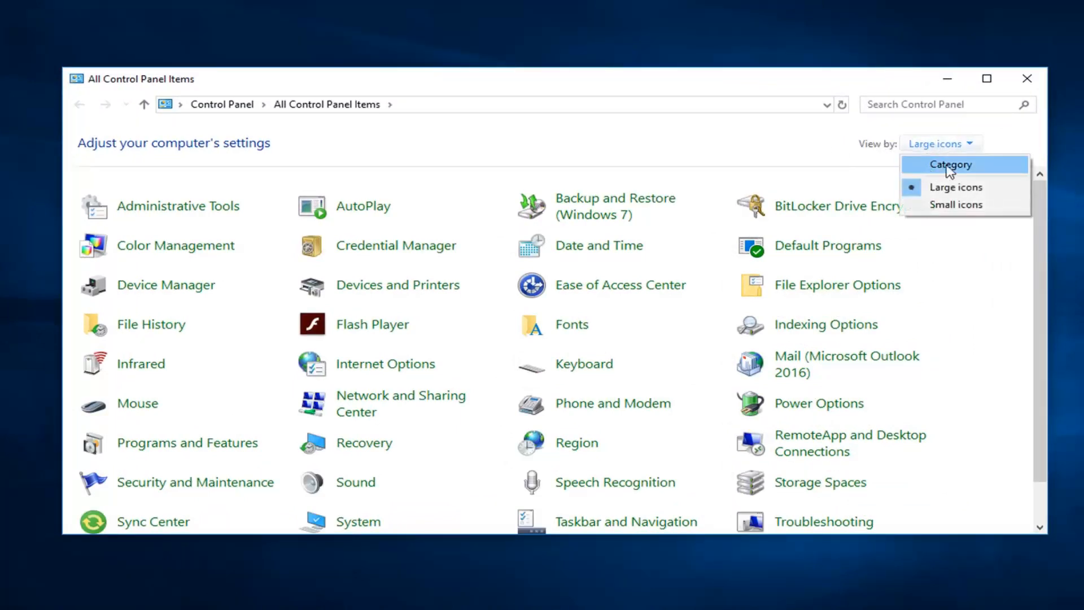
{"action": "left_click", "coordinate": [949, 165]}
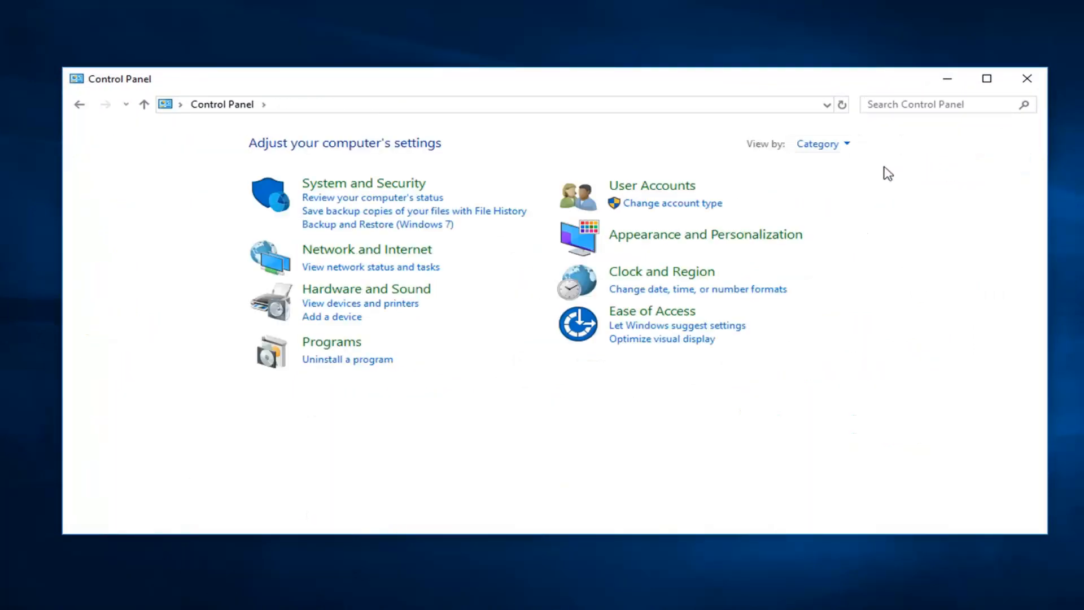
Open the Windows Defender Firewall list of allowed apps under System and Security and unlock its settings for changes.
{"action": "left_click", "coordinate": [368, 186]}
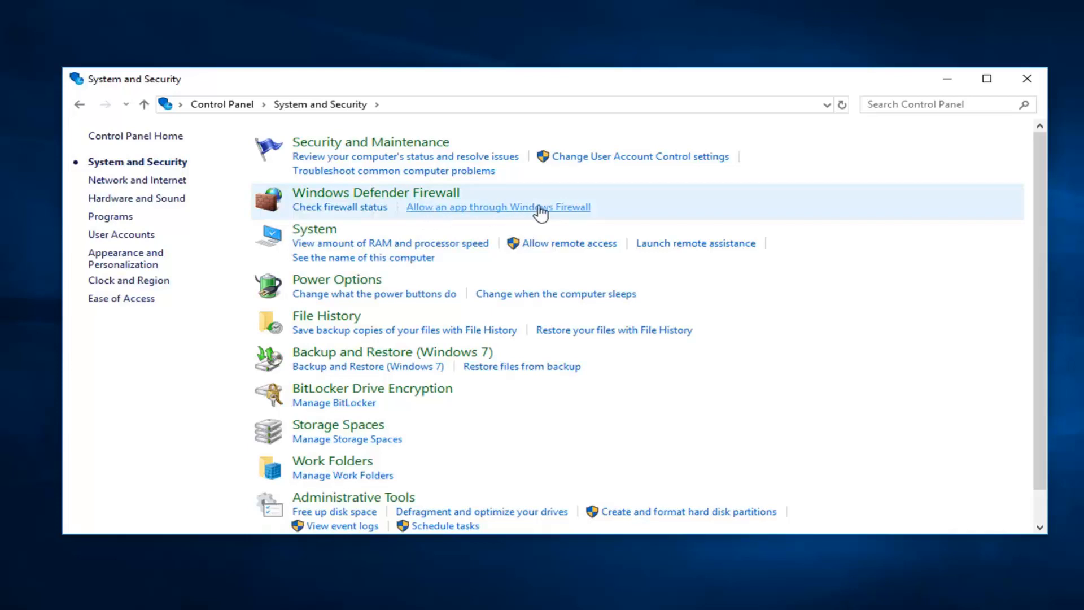
{"action": "left_click", "coordinate": [561, 207]}
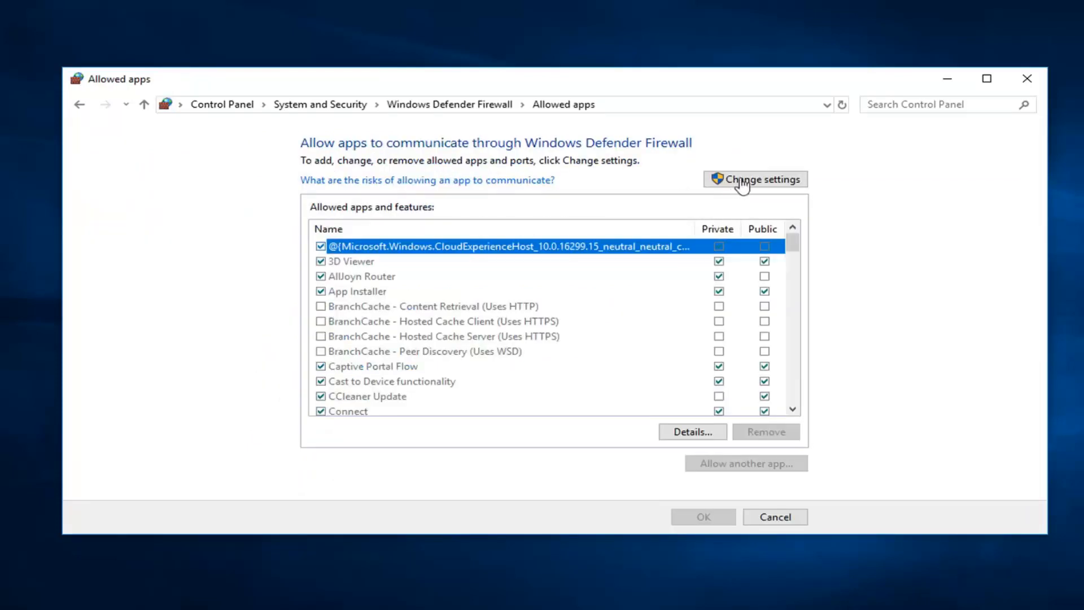
{"action": "left_click", "coordinate": [736, 179]}
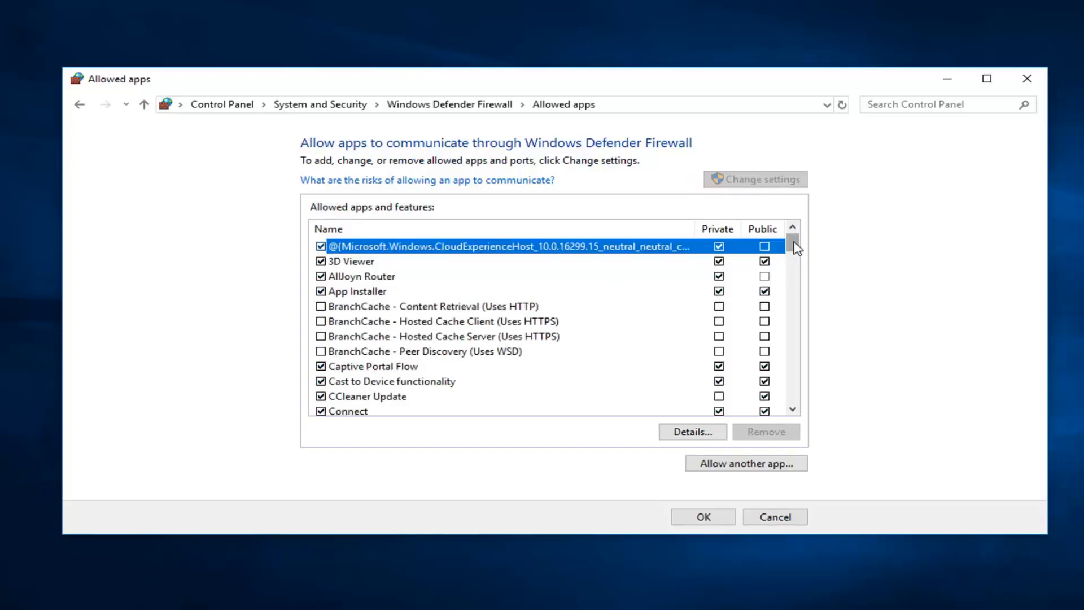
Allow Remote Assistance through the firewall on public networks as well, save the change and close Control Panel.
{"action": "scroll", "coordinate": [593, 319], "scroll_direction": "down", "scroll_amount": 15}
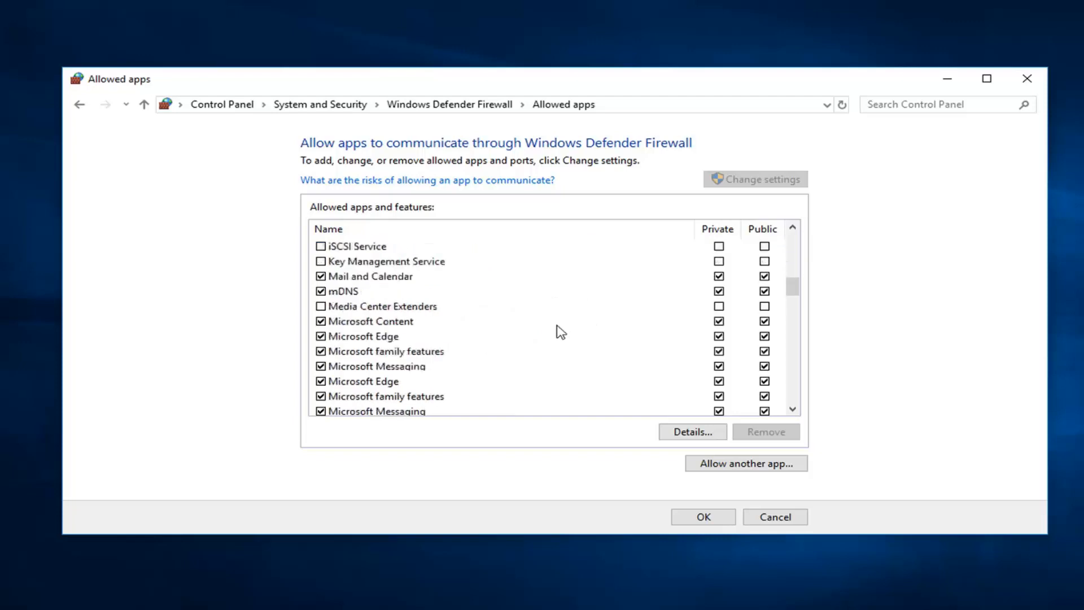
{"action": "scroll", "coordinate": [522, 369], "scroll_direction": "down", "scroll_amount": 3}
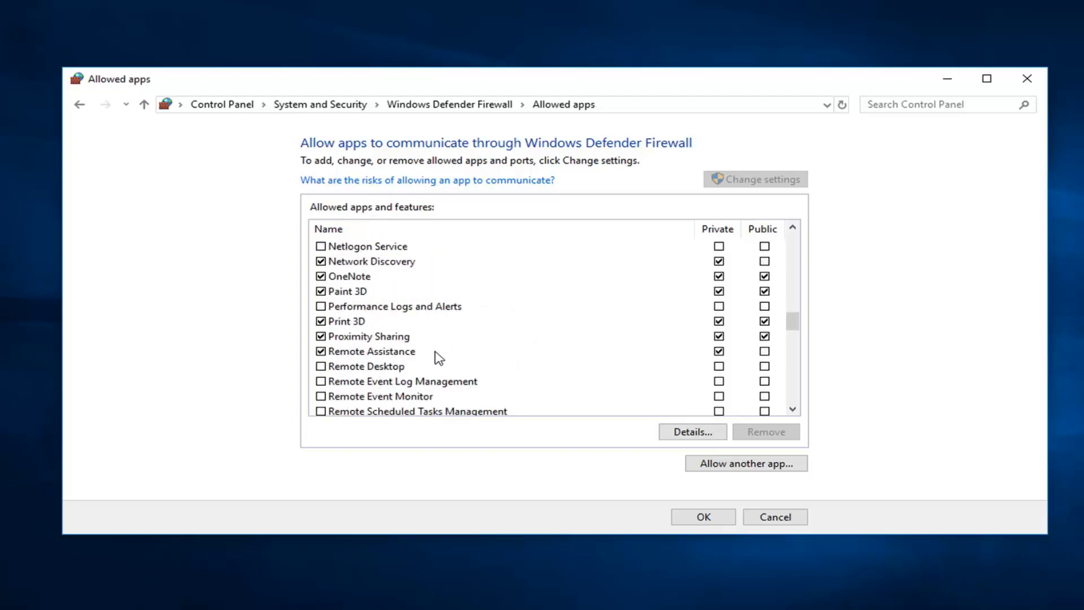
{"action": "left_click", "coordinate": [764, 352]}
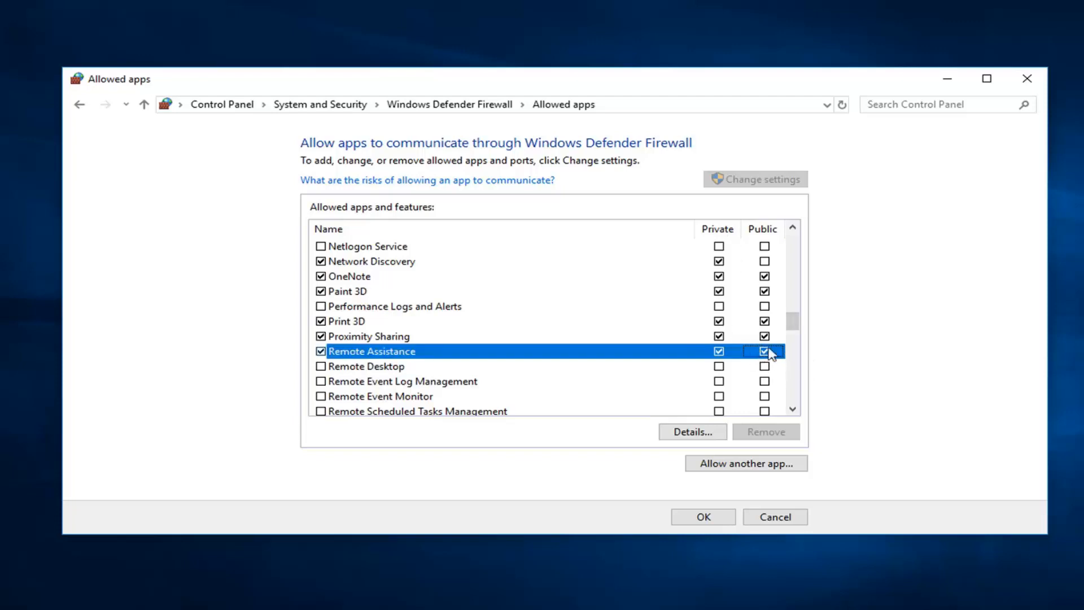
{"action": "left_click", "coordinate": [766, 356]}
{"action": "left_click", "coordinate": [695, 519]}
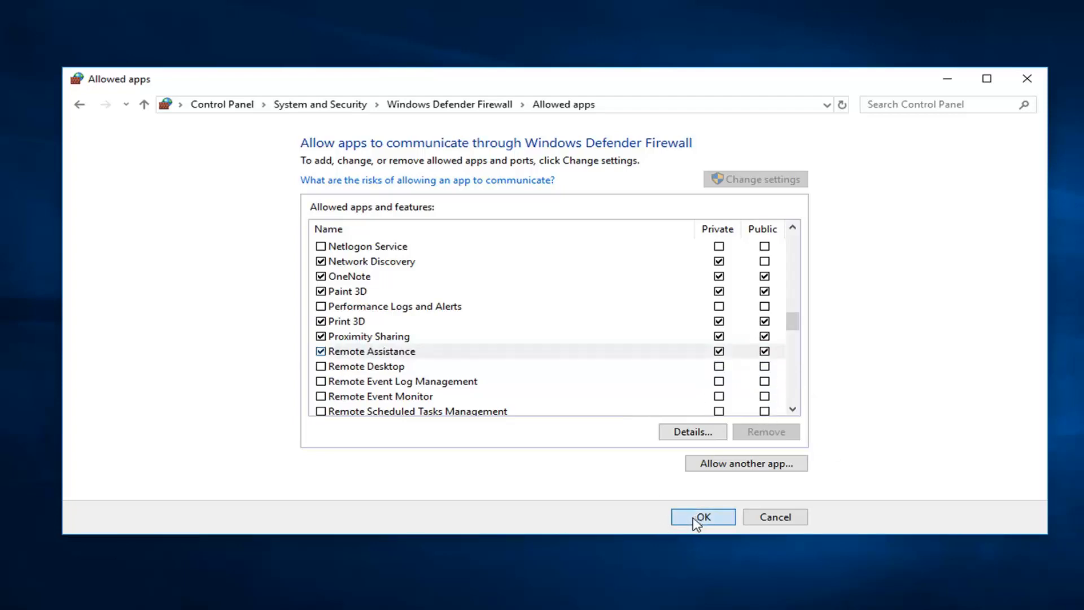
{"action": "left_click", "coordinate": [702, 515]}
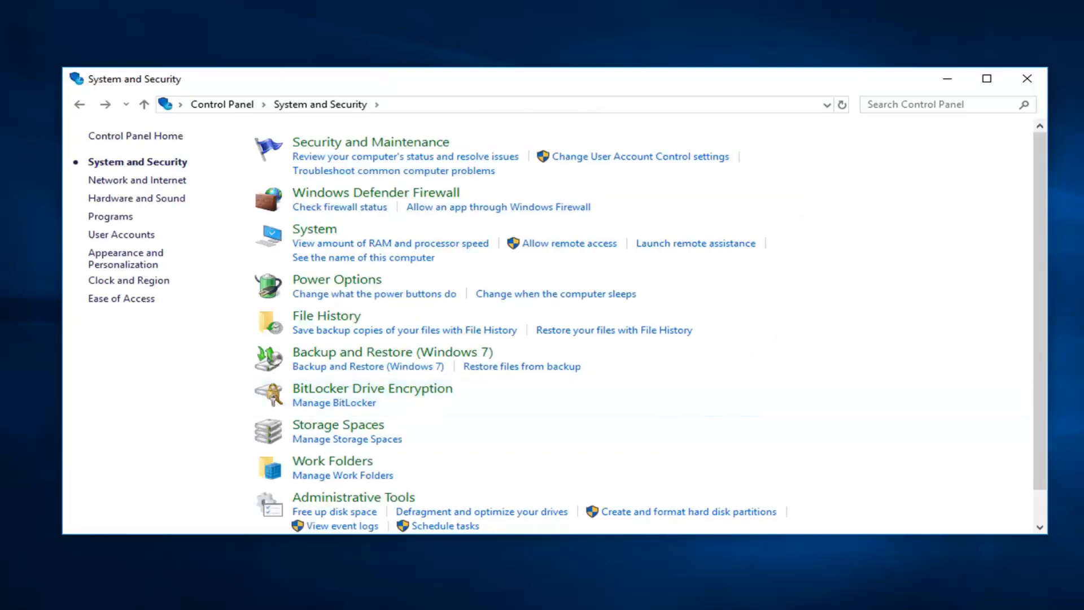
{"action": "left_click", "coordinate": [1027, 78]}
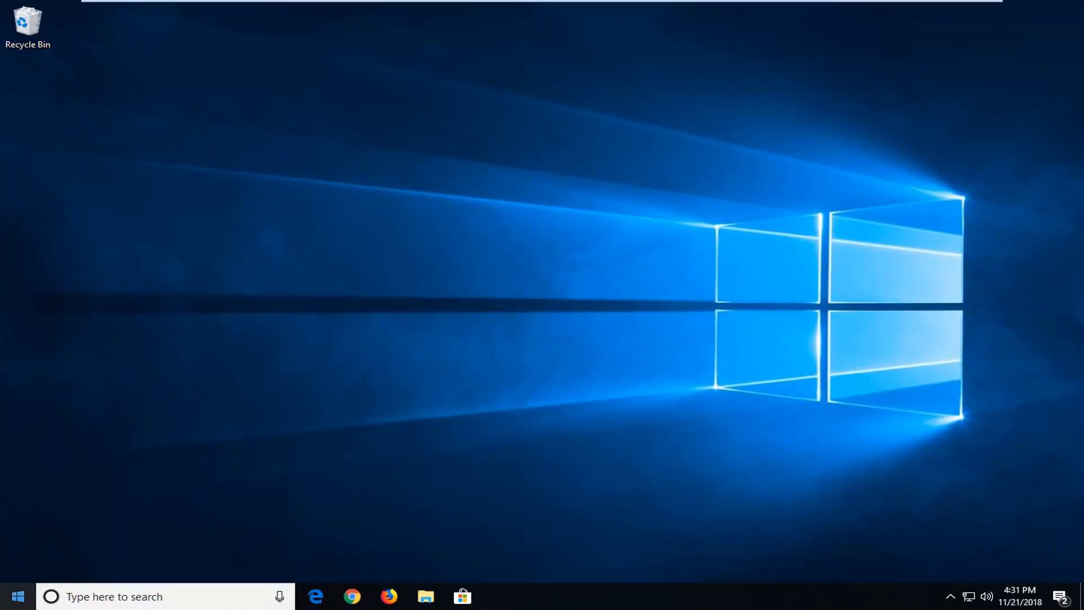
Open System Configuration with msconfig, check that Normal startup is the startup selection, and accept the dialog.
{"action": "left_click", "coordinate": [19, 597]}
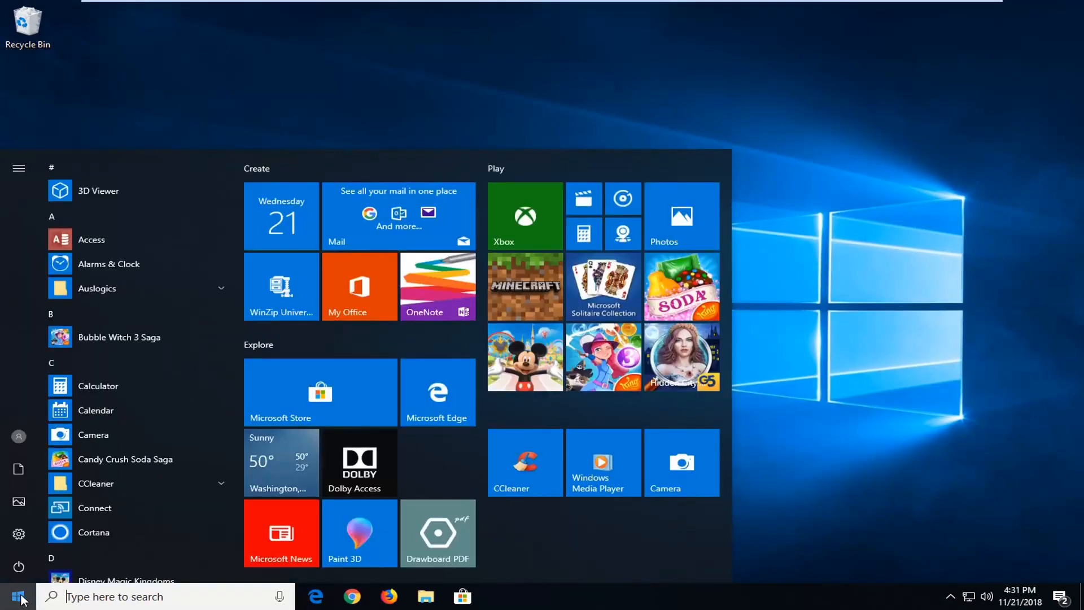
{"action": "type", "text": "msconfig"}
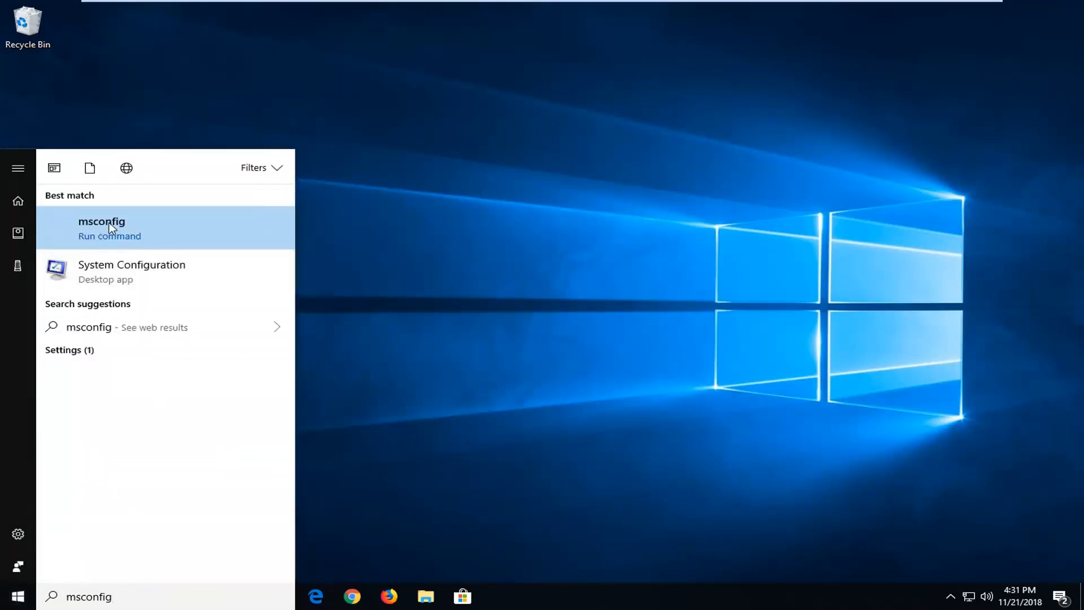
{"action": "left_click", "coordinate": [101, 227]}
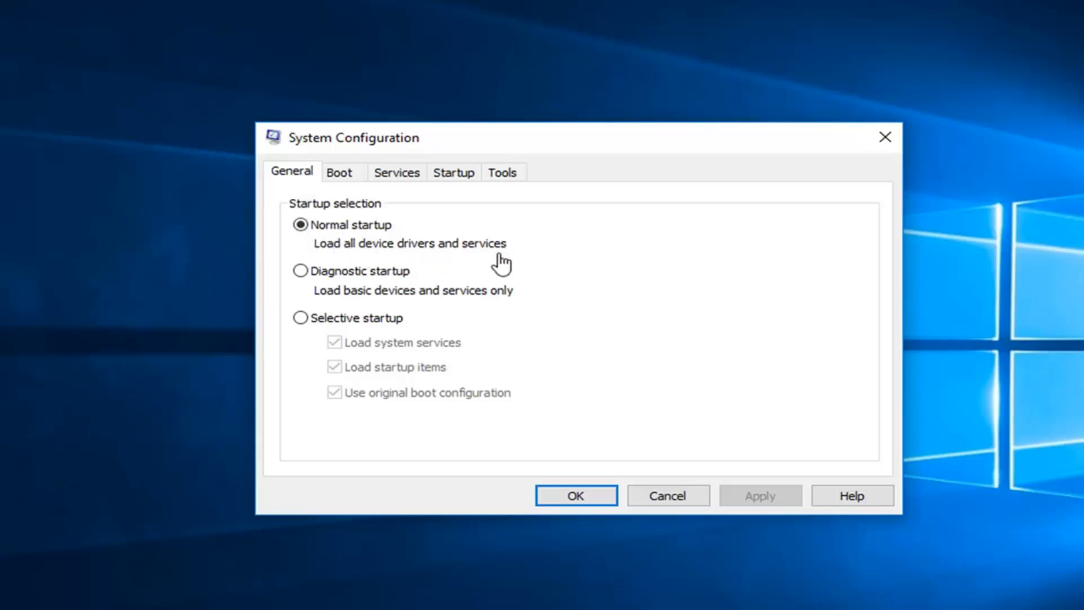
{"action": "left_click", "coordinate": [576, 497]}
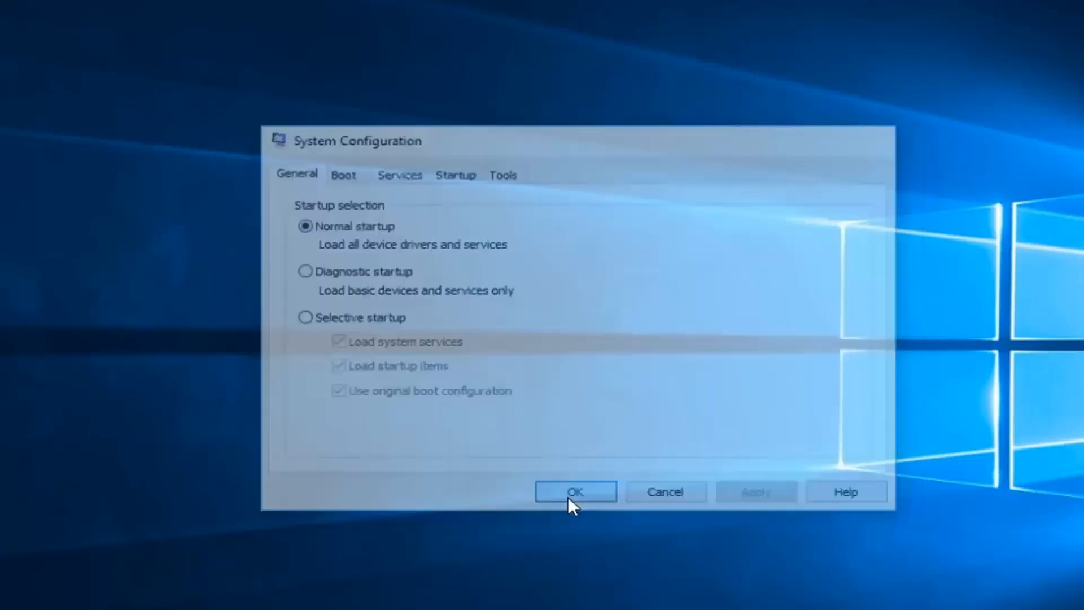